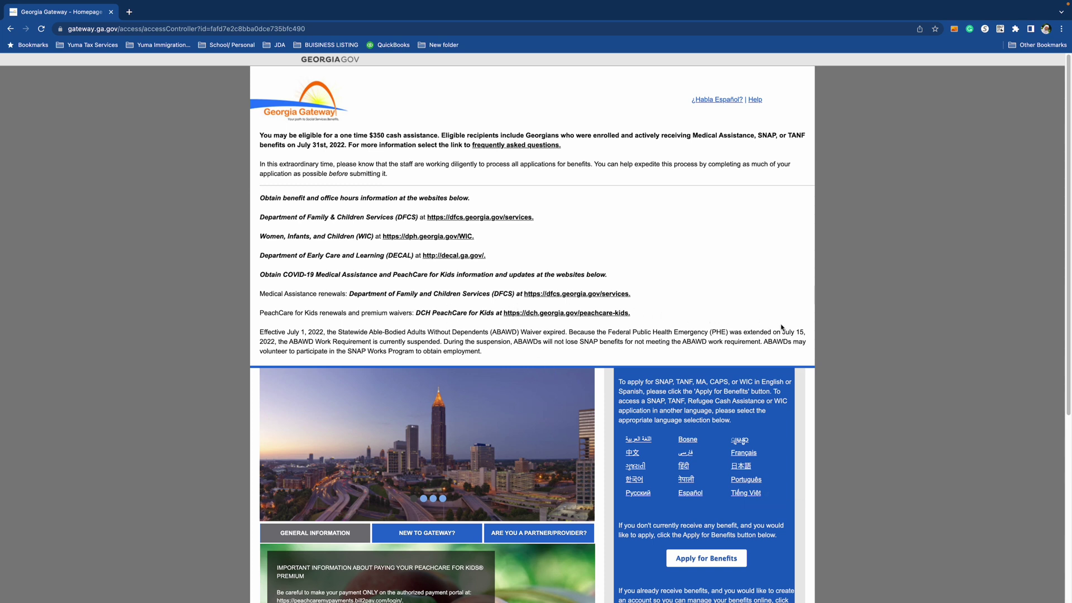
- Enter gateway.ga.gov in Chrome's address bar, fixing the typo, and load the Georgia Gateway homepage
scroll(702, 329, "down", 5)
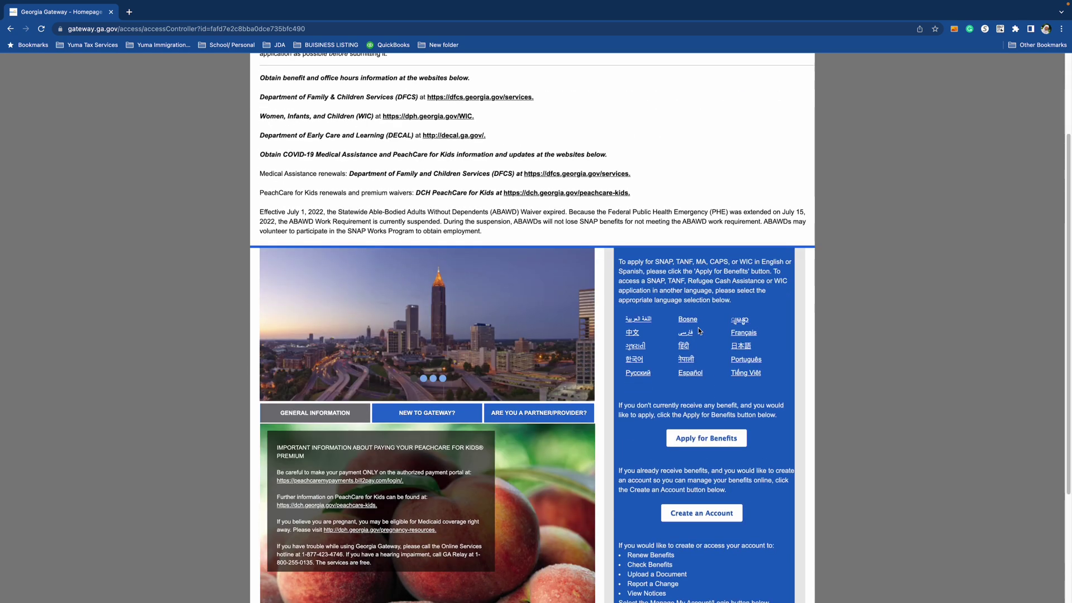
scroll(699, 330, "up", 2)
scroll(699, 330, "up", 1)
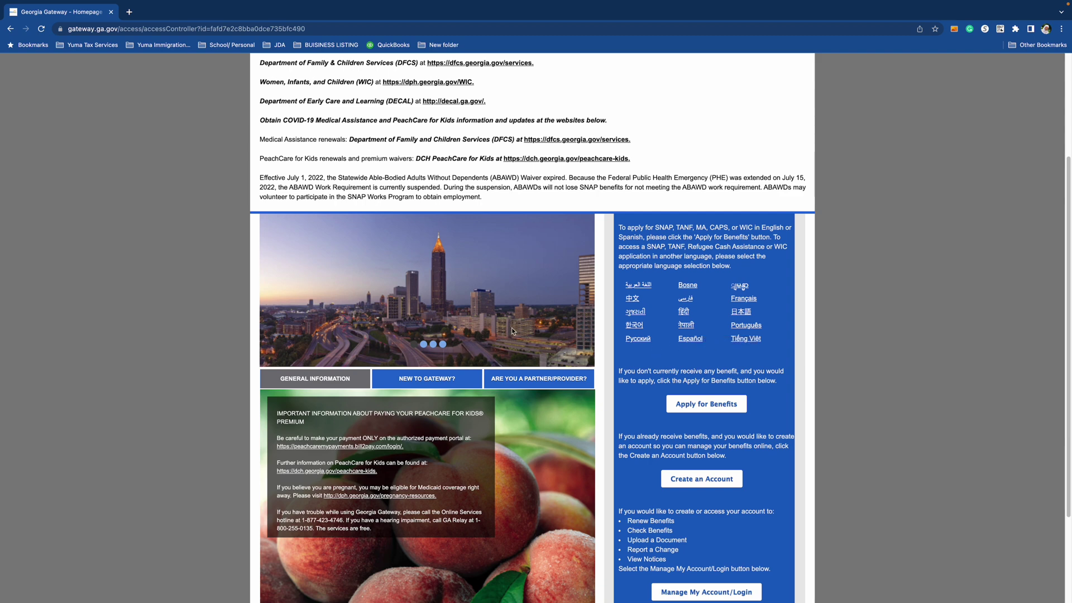
scroll(574, 325, "up", 3)
scroll(575, 328, "down", 3)
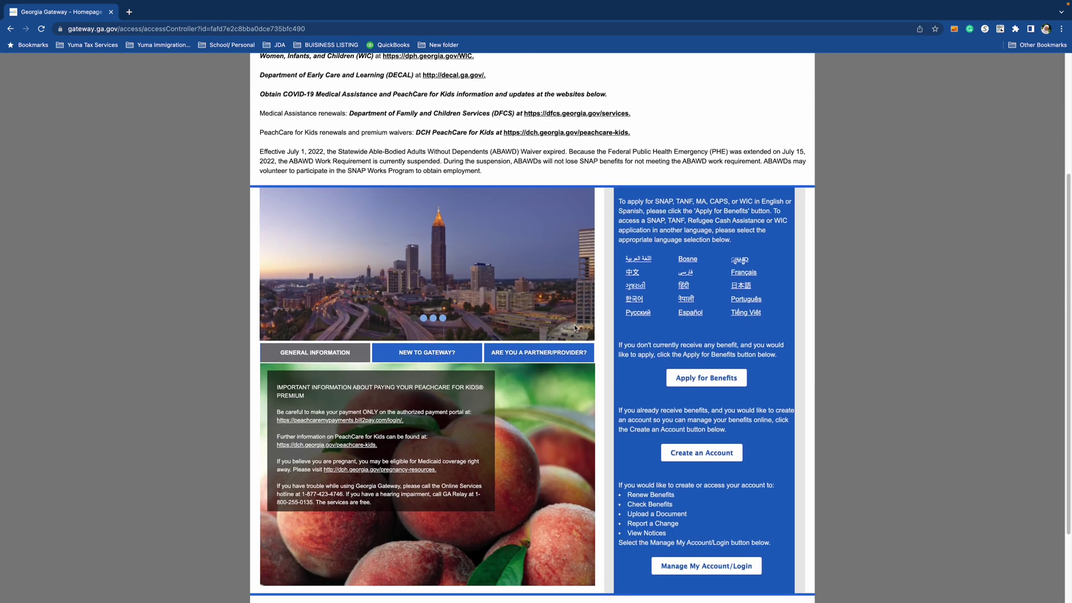
scroll(574, 327, "up", 3)
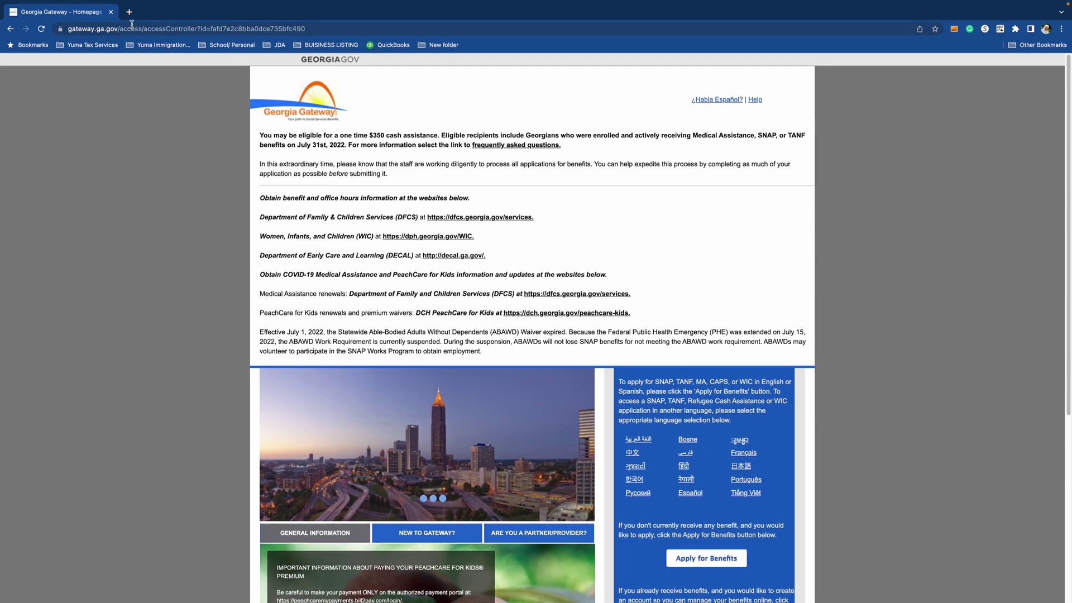
left_click(151, 29)
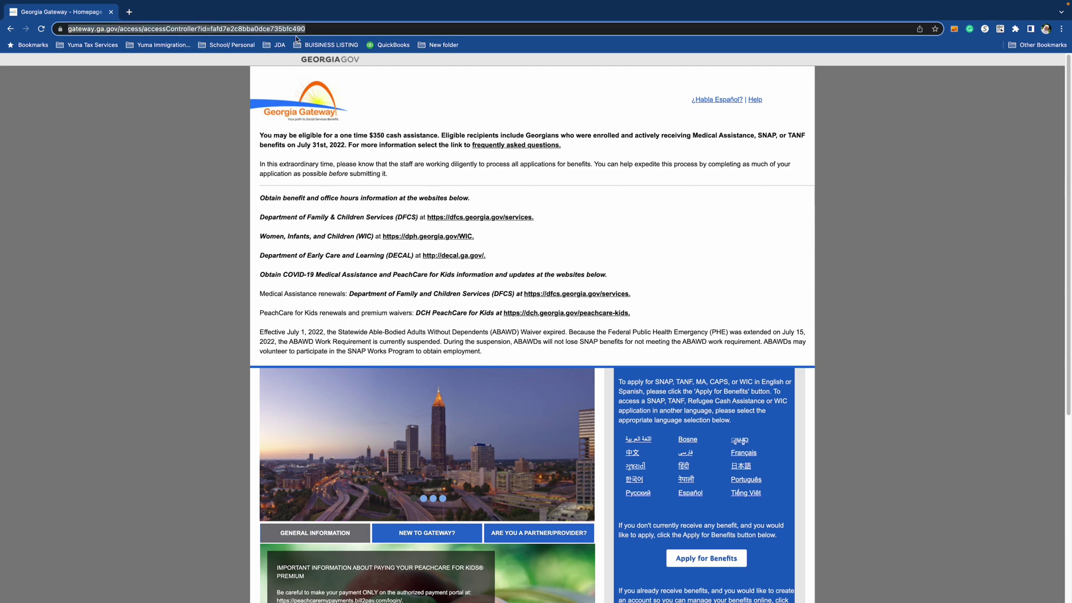
type("gate")
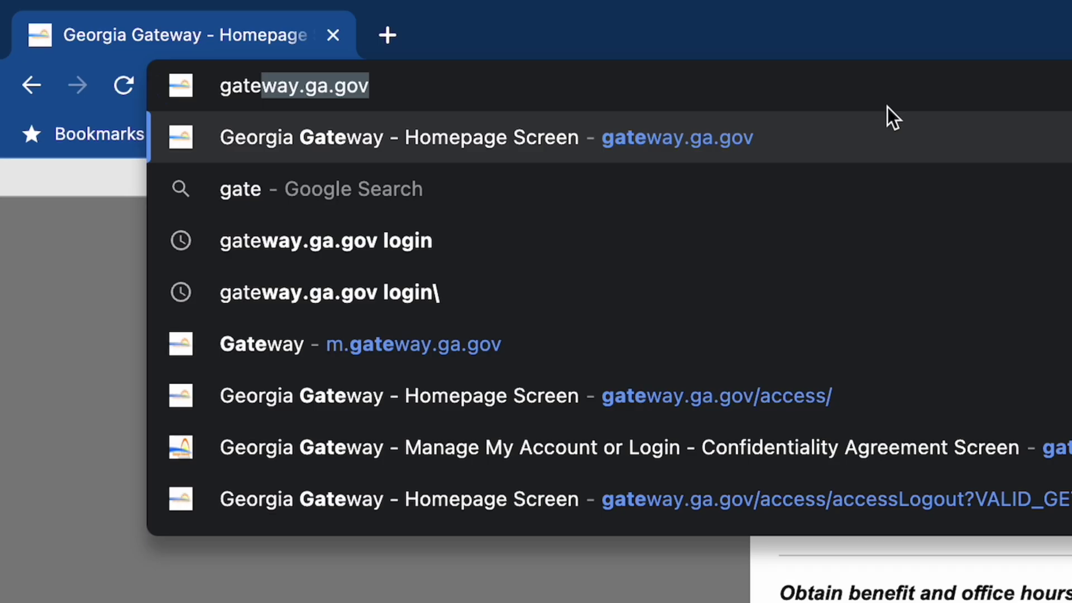
type("wau")
key("BackSpace")
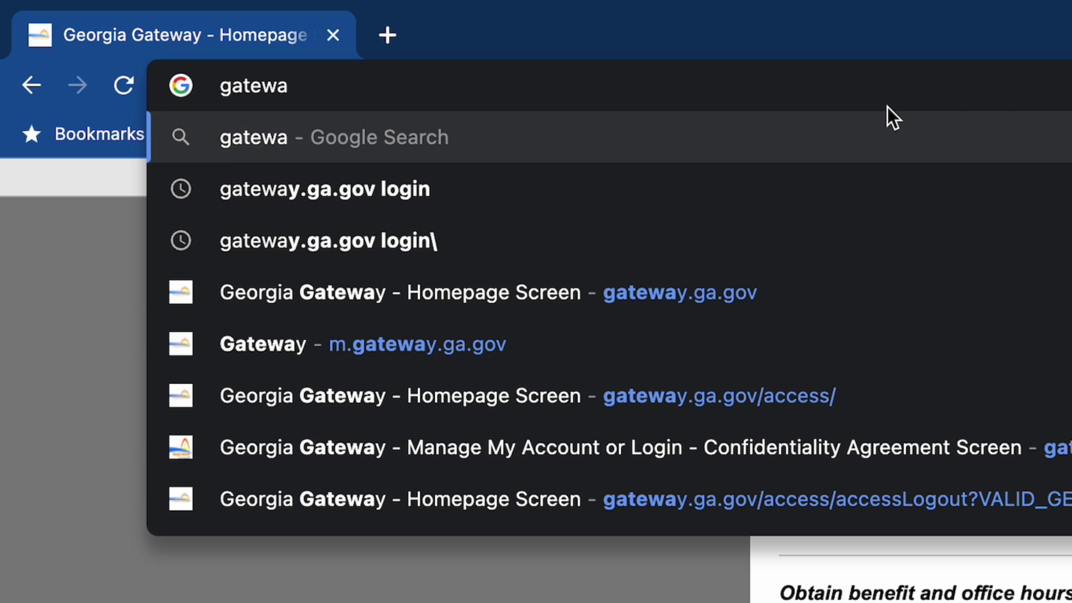
type("y.ga.g")
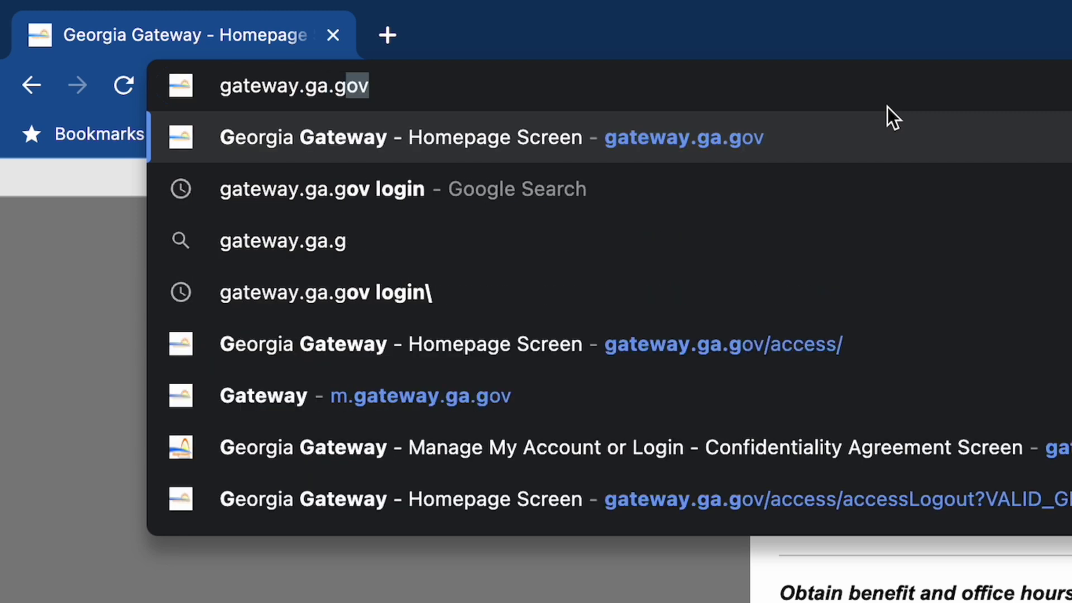
type("ov")
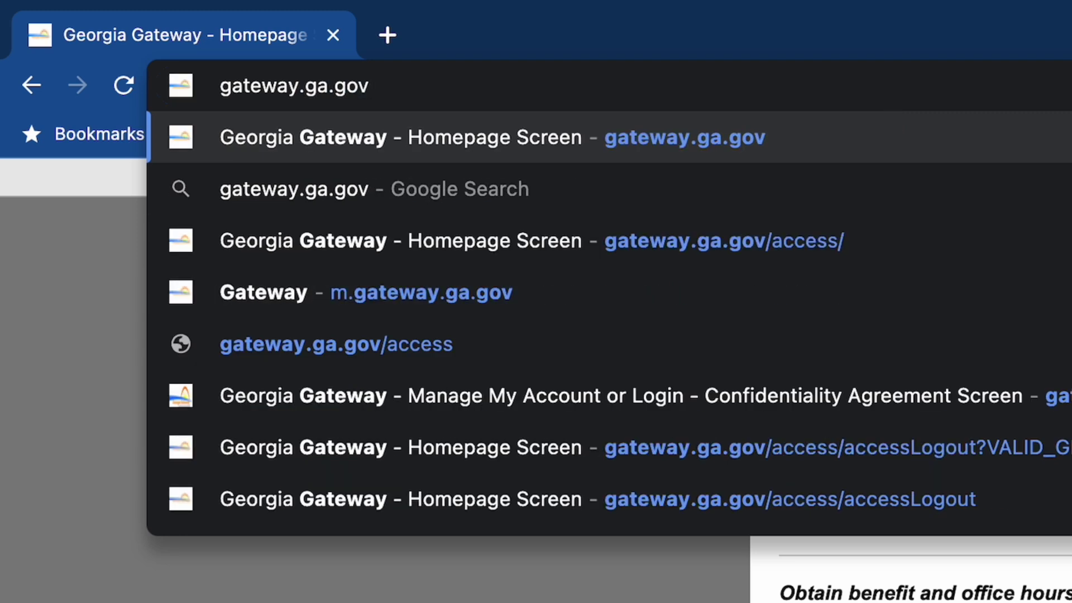
key("Return")
- Scroll the Georgia Gateway homepage down to its footer links
scroll(580, 336, "down", 5)
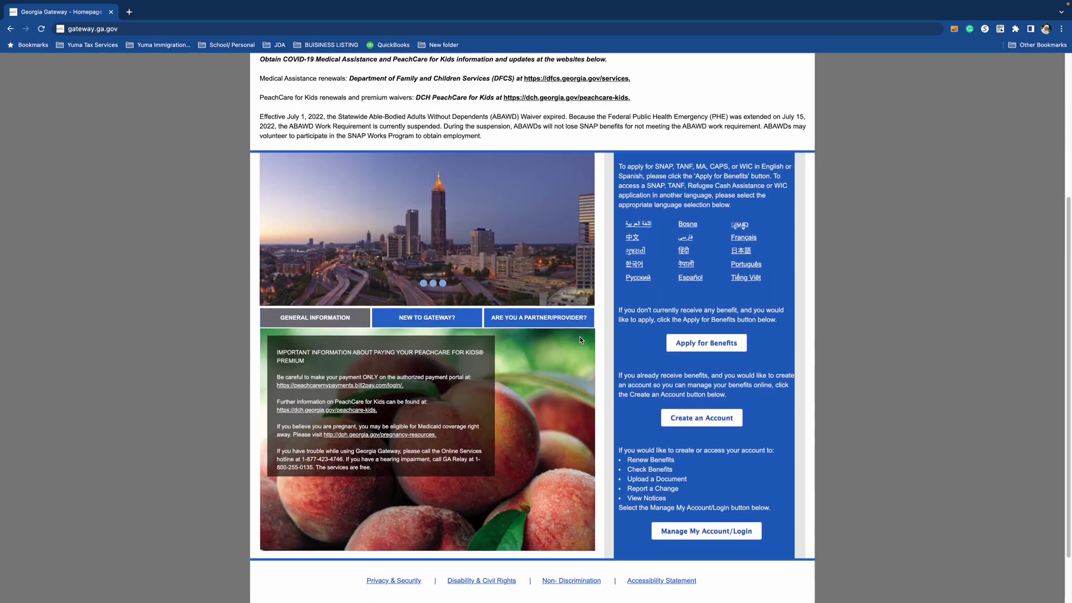
scroll(579, 336, "up", 4)
scroll(580, 335, "down", 5)
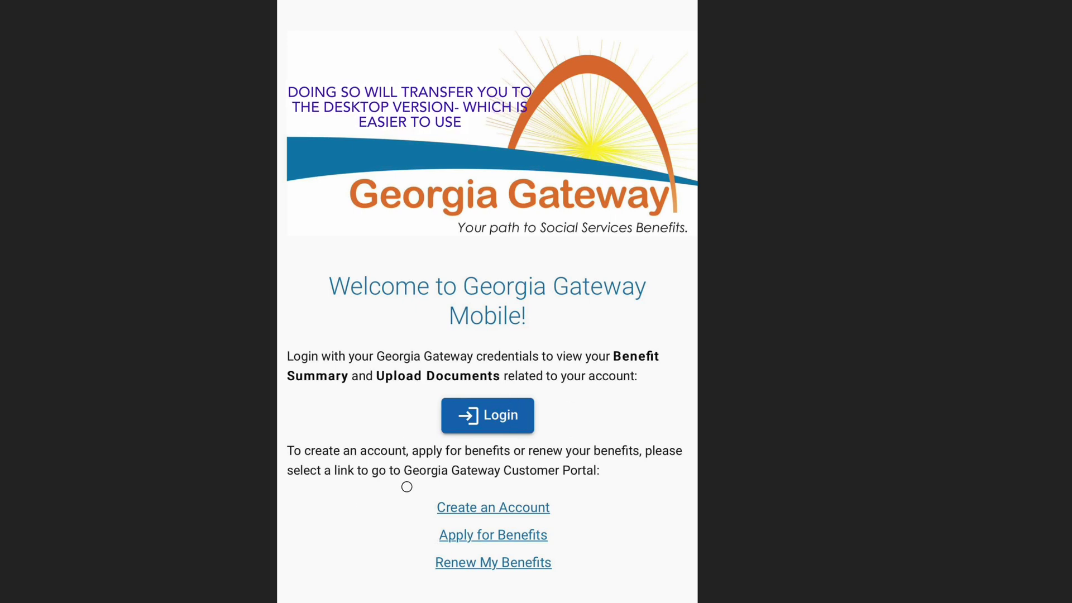
- Underline the Apply for Benefits and Renew My Benefits links in yellow
left_click_drag(439, 536, 561, 536)
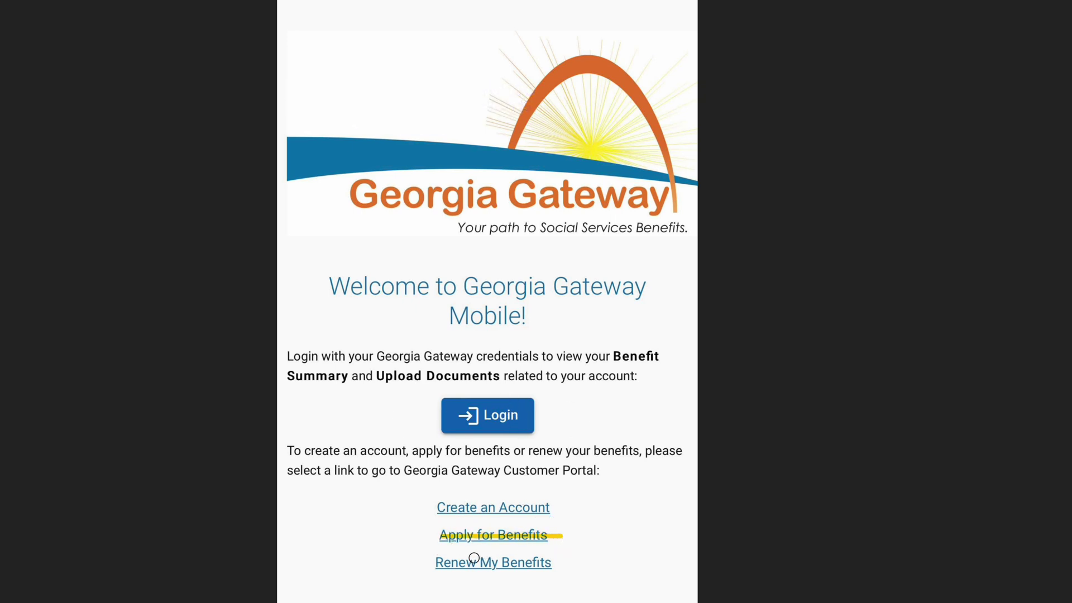
left_click_drag(446, 564, 556, 565)
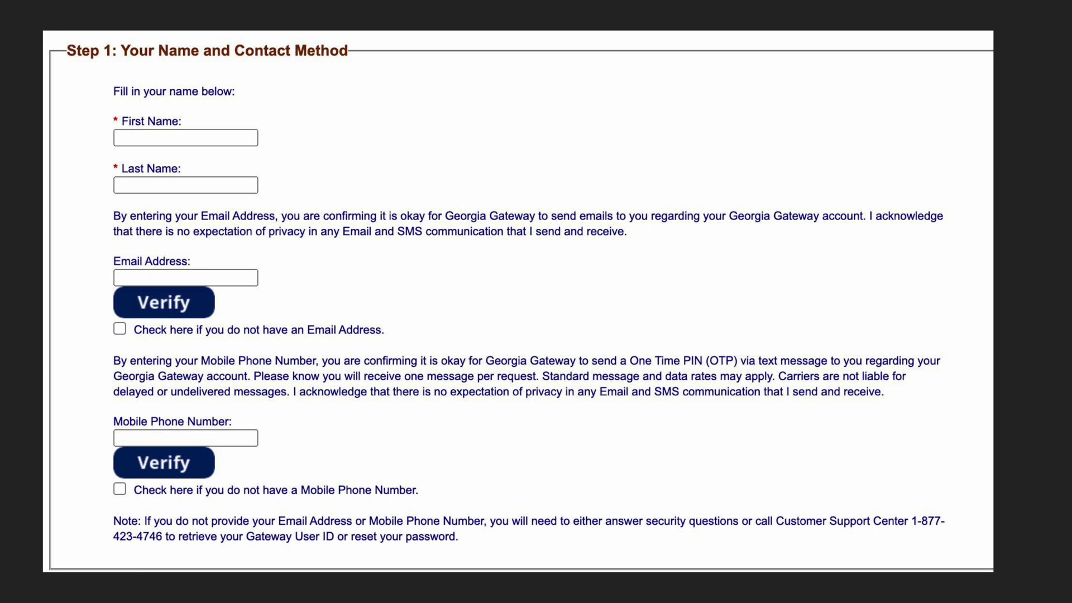
- Highlight the Step 1 heading, the First Name, Last Name, Email Address and Mobile Phone Number labels, and the Verify button
left_click_drag(72, 47, 333, 66)
left_click_drag(121, 120, 171, 121)
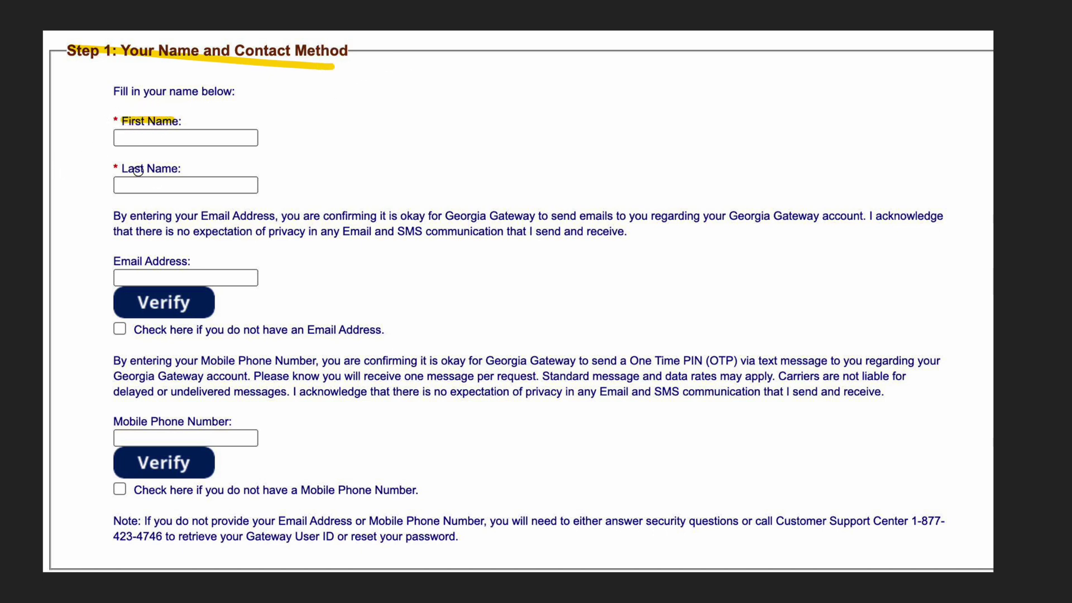
left_click_drag(127, 169, 180, 170)
left_click_drag(106, 261, 190, 262)
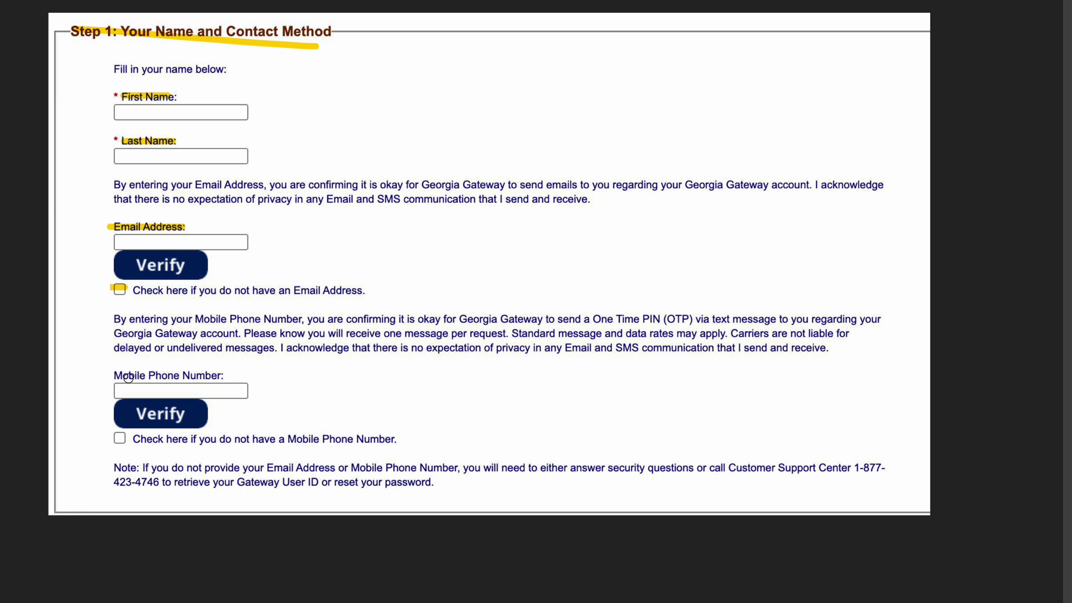
left_click_drag(114, 375, 224, 375)
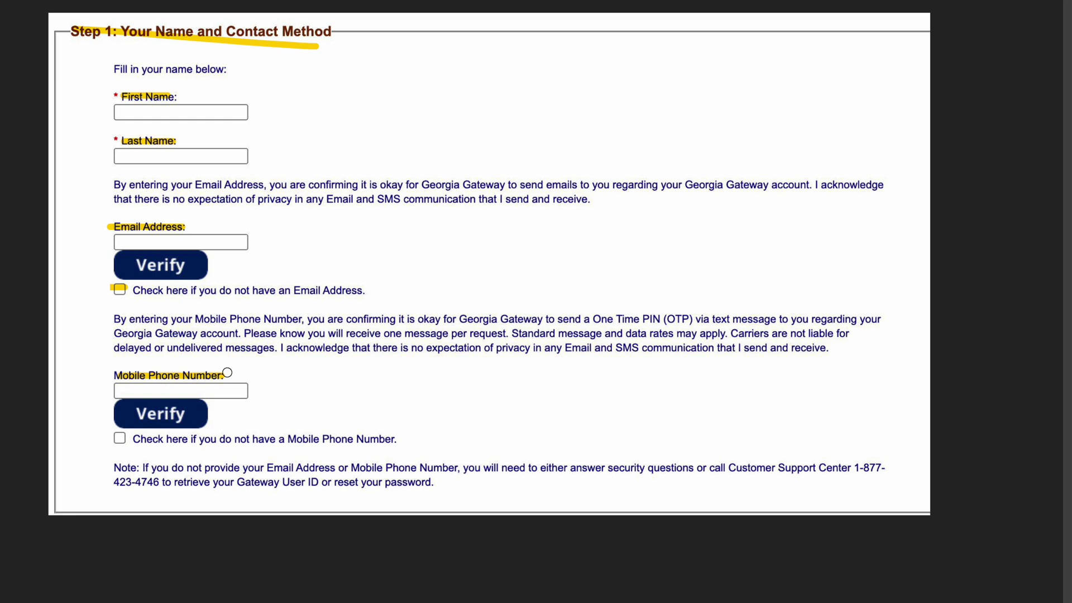
left_click_drag(146, 414, 202, 416)
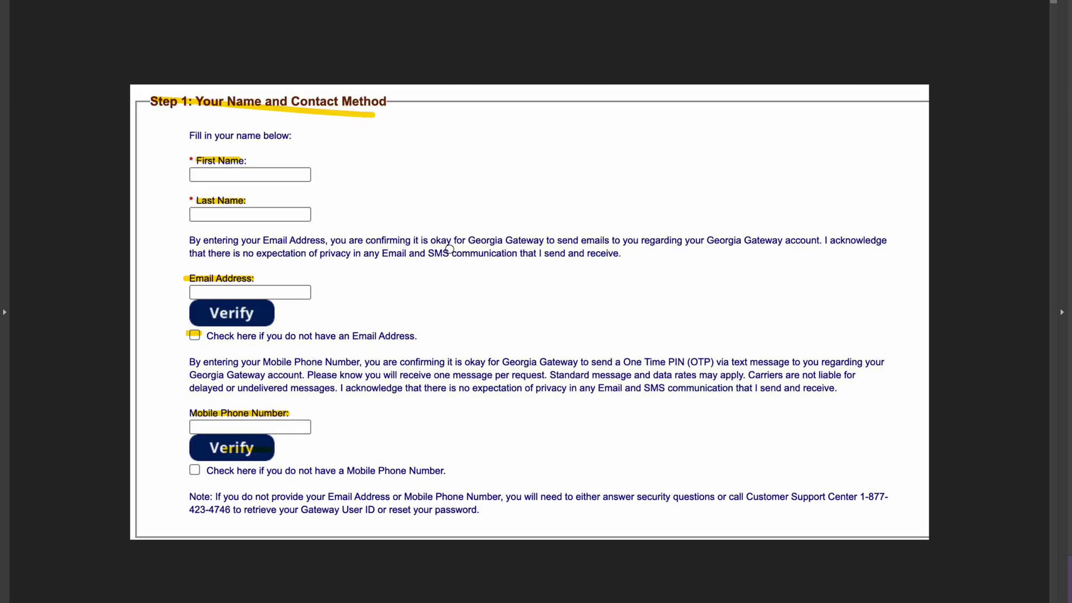
- Highlight the Step 2 User ID and Password and Step 3 Security Questions headings
key("Right")
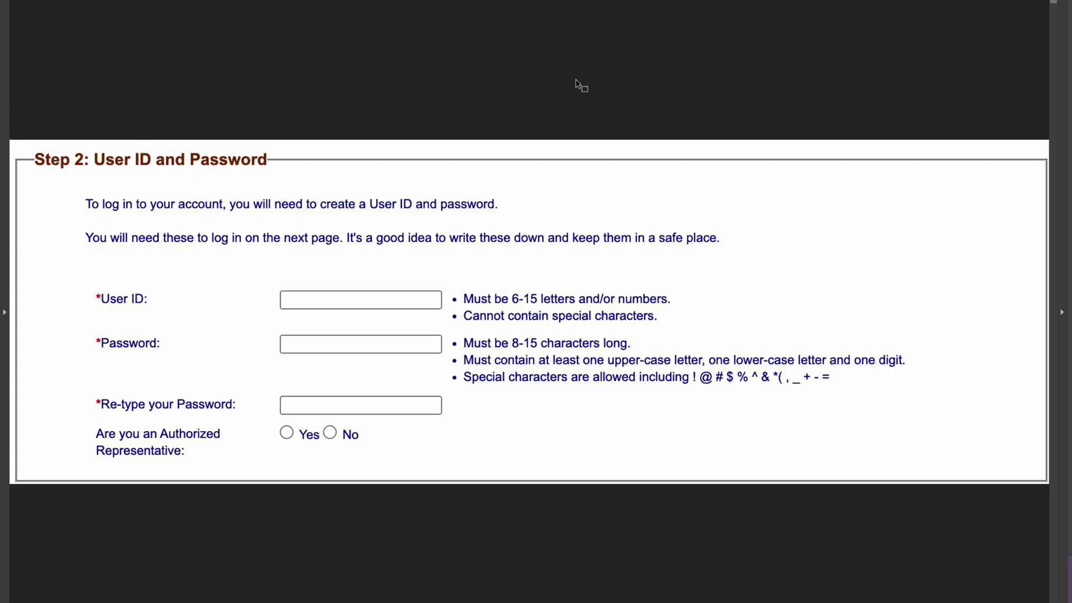
left_click_drag(37, 159, 230, 161)
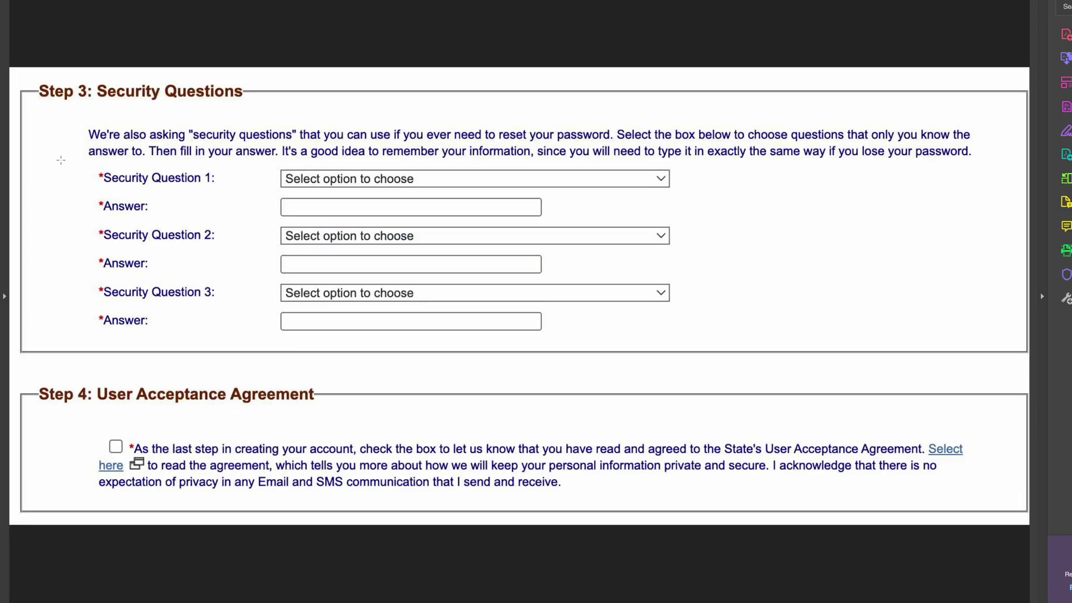
left_click_drag(37, 90, 254, 92)
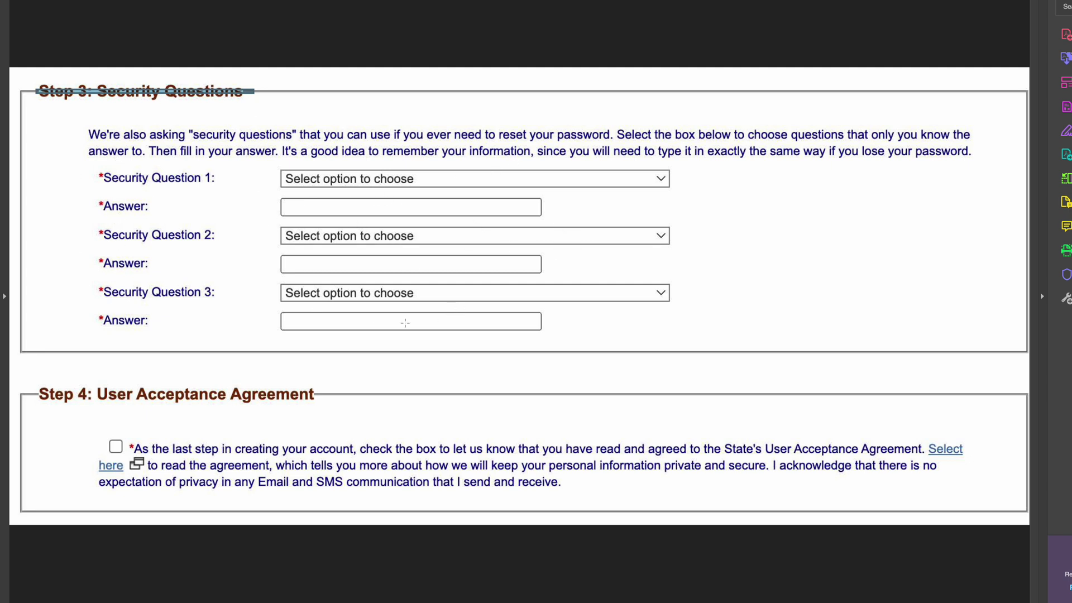
- Clear the stray selection by the agreement checkbox and advance to the Thank You page
left_click_drag(115, 445, 148, 439)
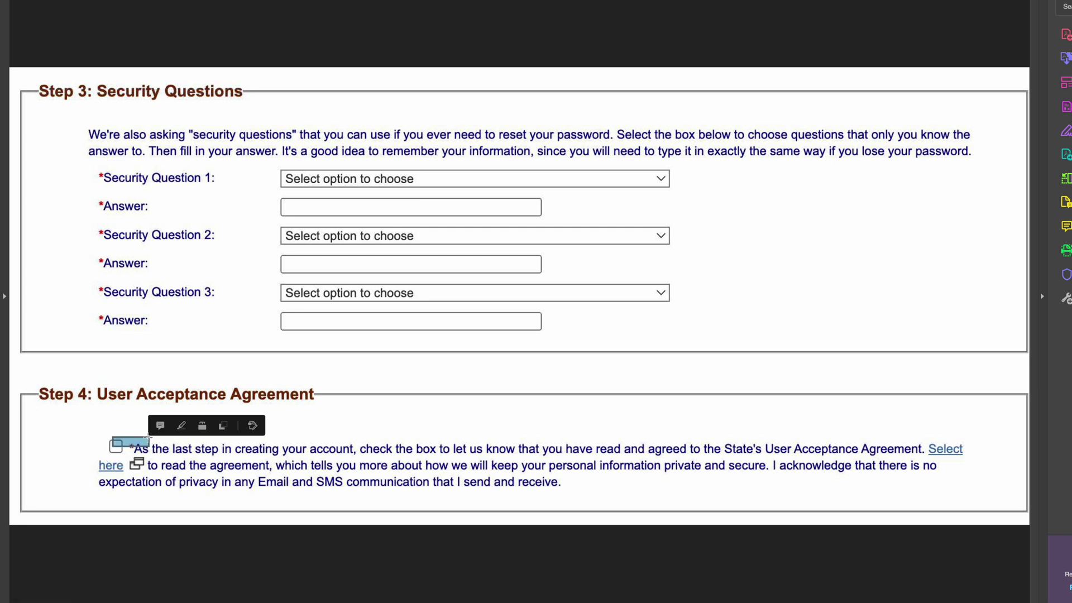
left_click(148, 439)
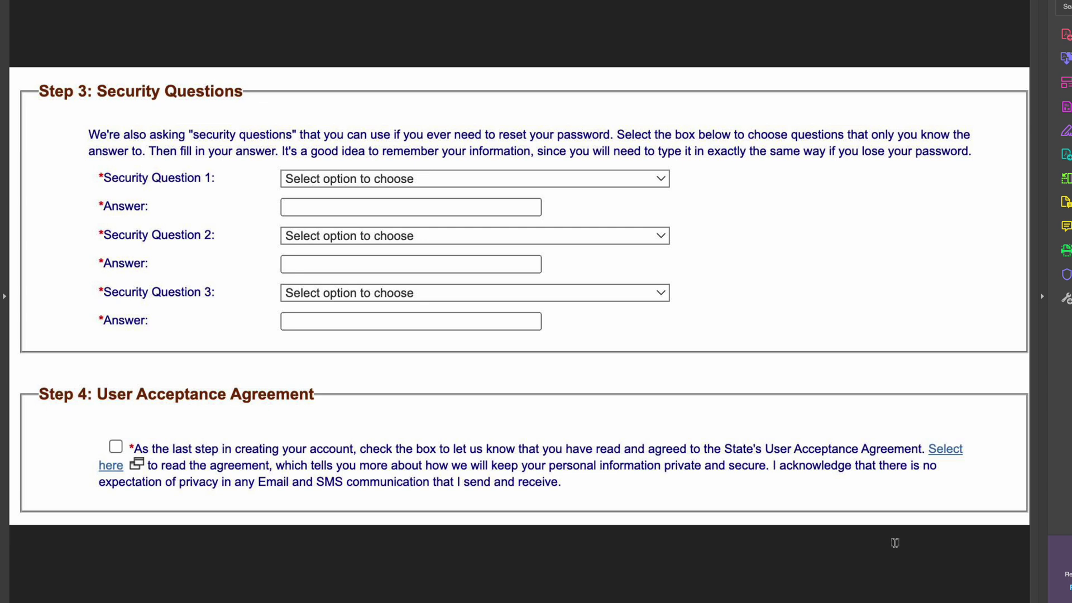
key("Right")
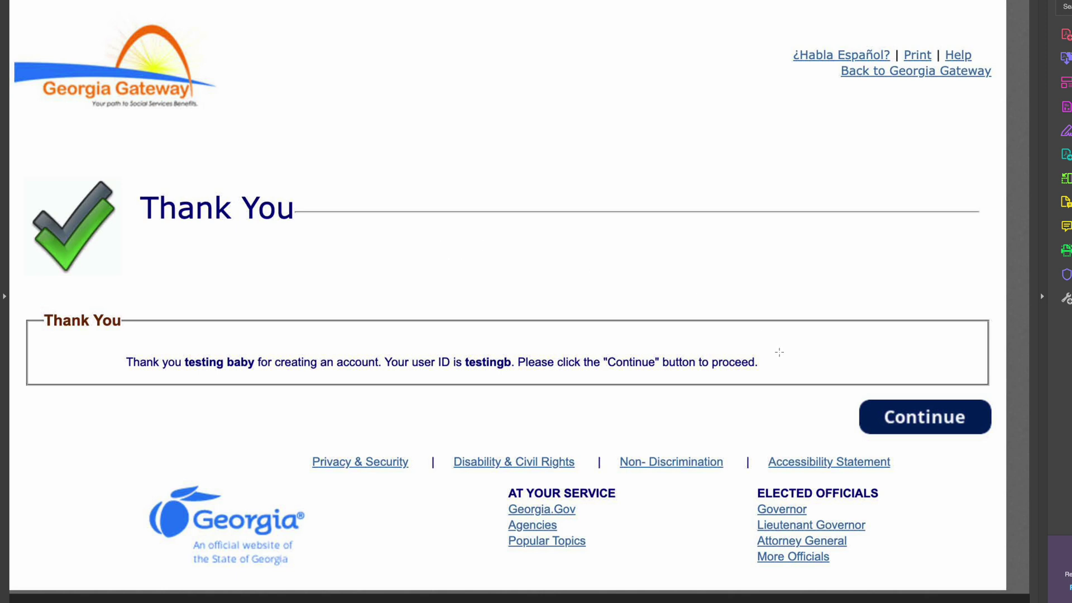
left_click(933, 414)
key("Escape")
scroll(519, 301, "down", 5)
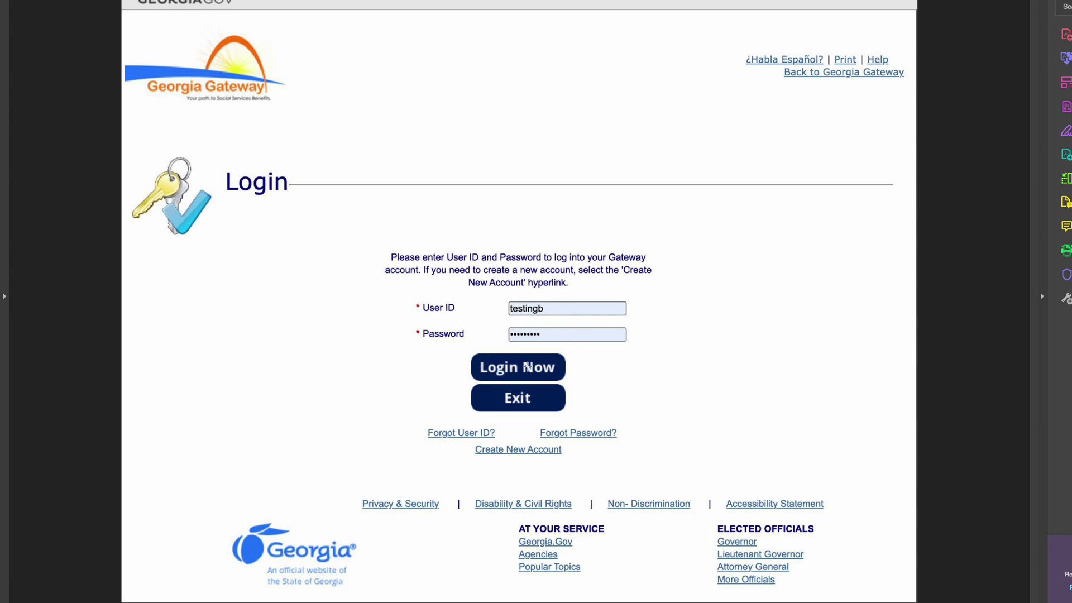
- Mark I Accept on the Confidentiality Agreement page and continue to the logged-in home page
key("Right")
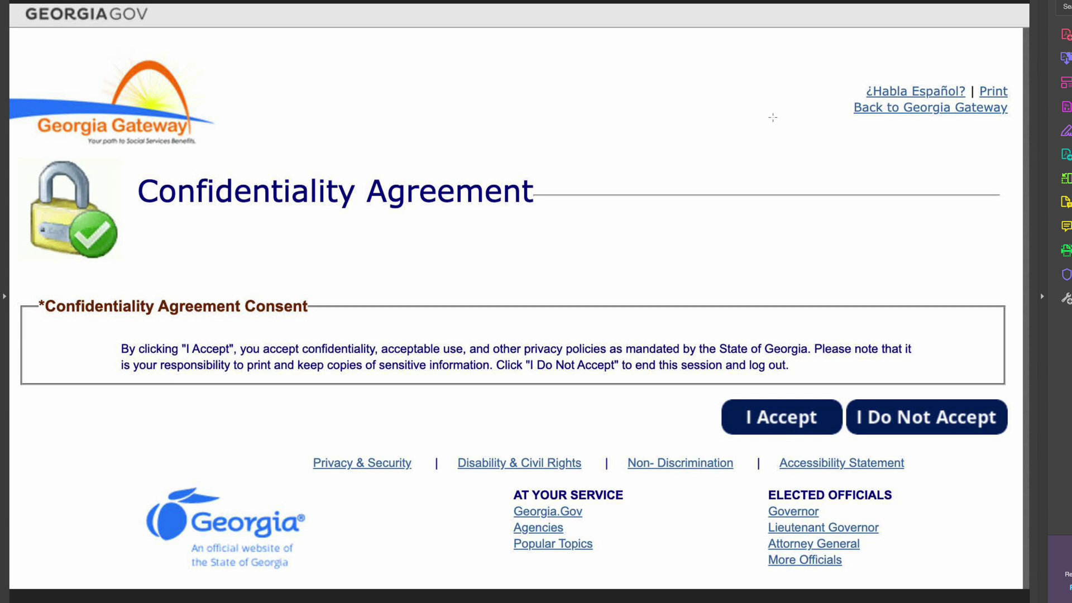
left_click_drag(733, 412, 808, 412)
key("Page_Down")
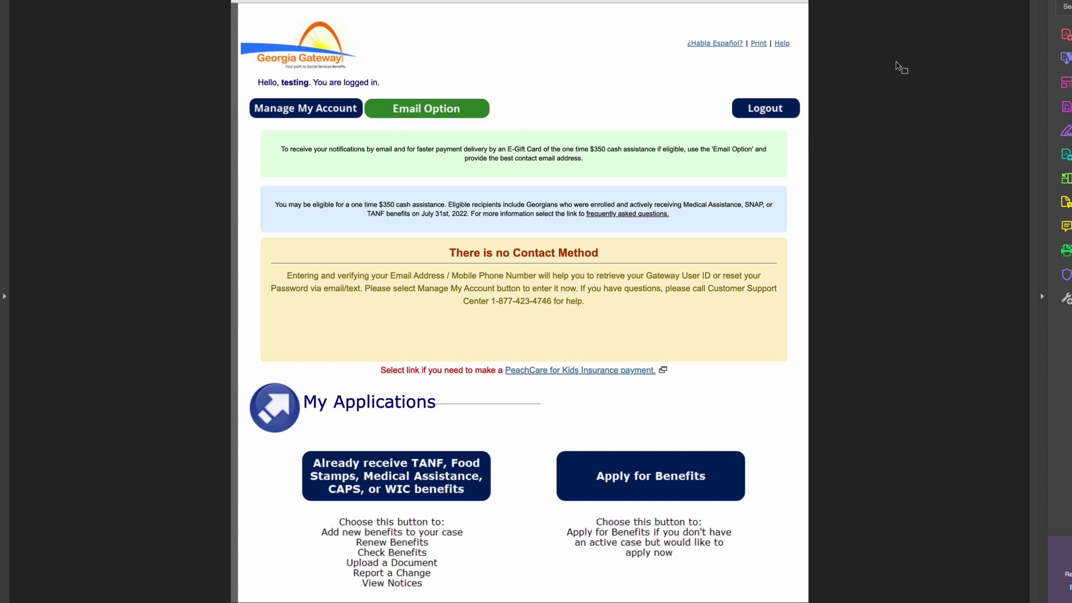
- Page forward to the One Time Cash Assistance benefits table
key("Page_Down")
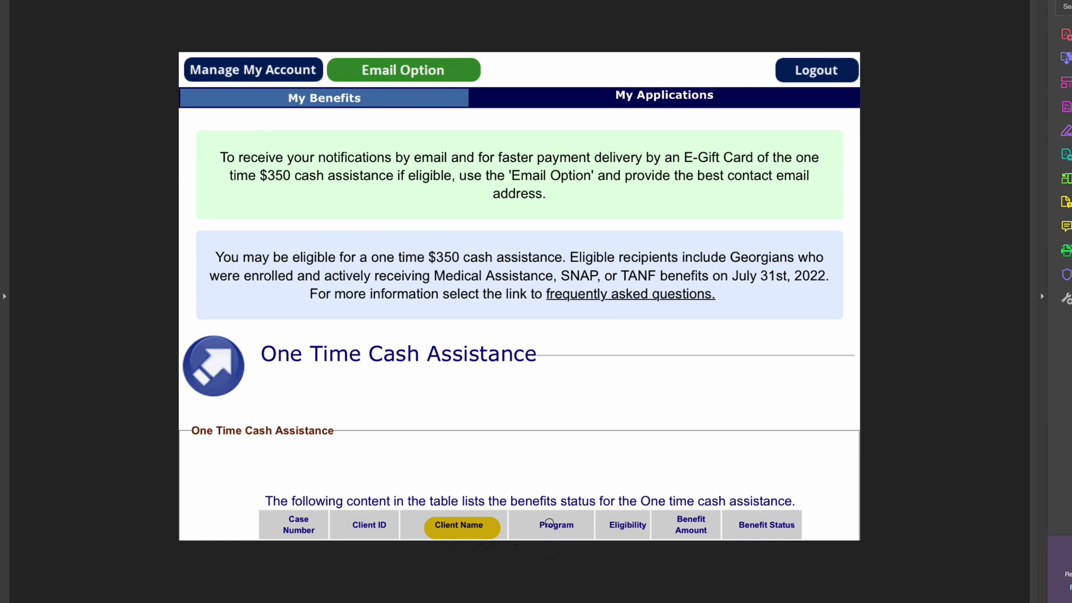
- Highlight the Program and Benefit Amount column headers and the Email Option
left_click_drag(528, 526, 648, 525)
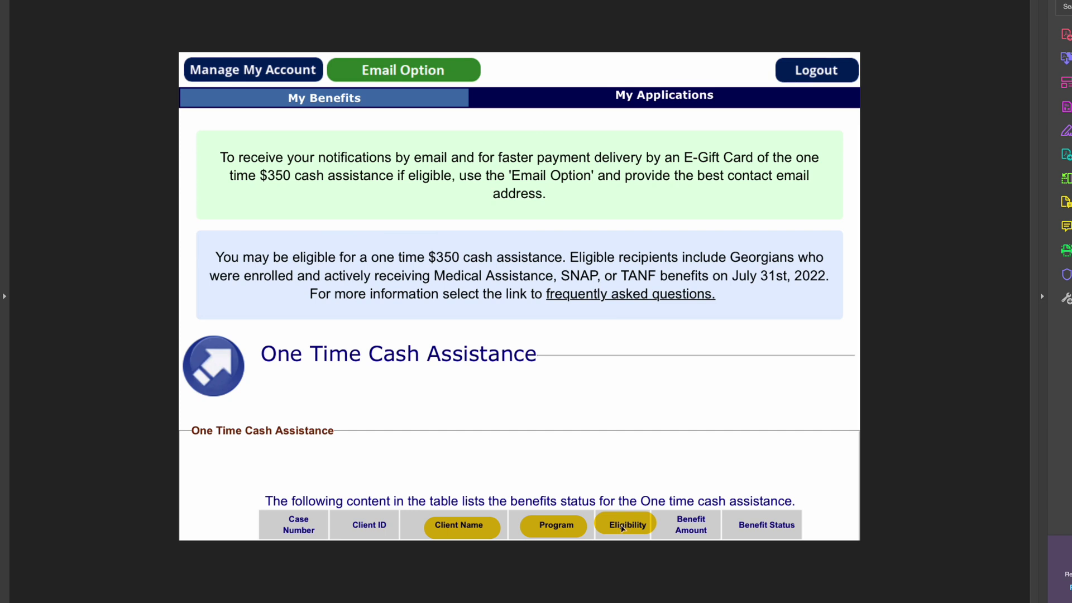
left_click_drag(661, 522, 811, 525)
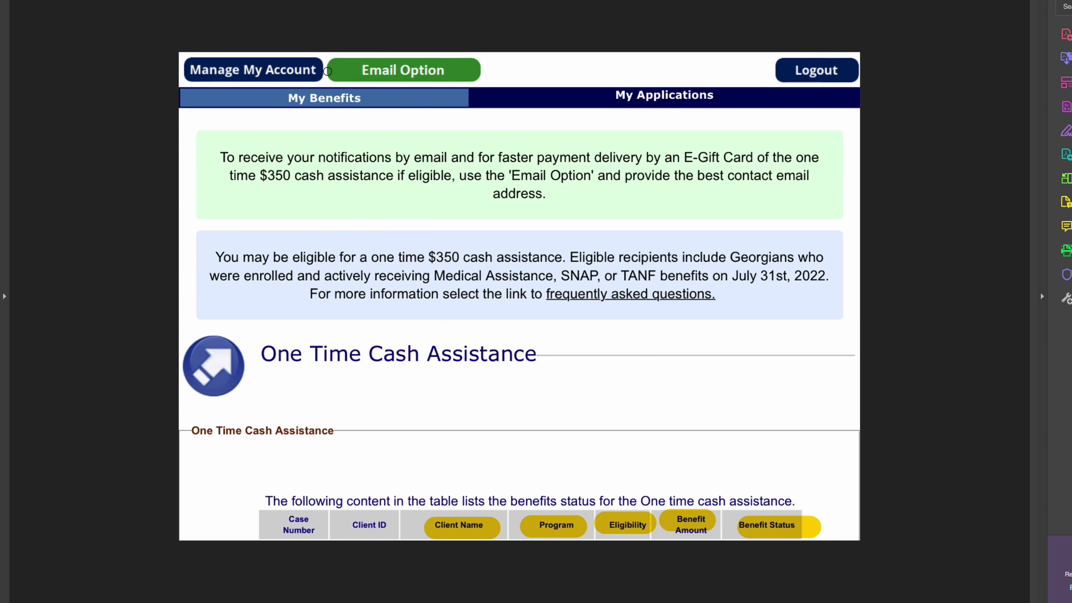
mouse_move(327, 71)
left_mouse_down()
mouse_move(334, 56)
mouse_move(425, 54)
mouse_move(479, 76)
left_mouse_up()
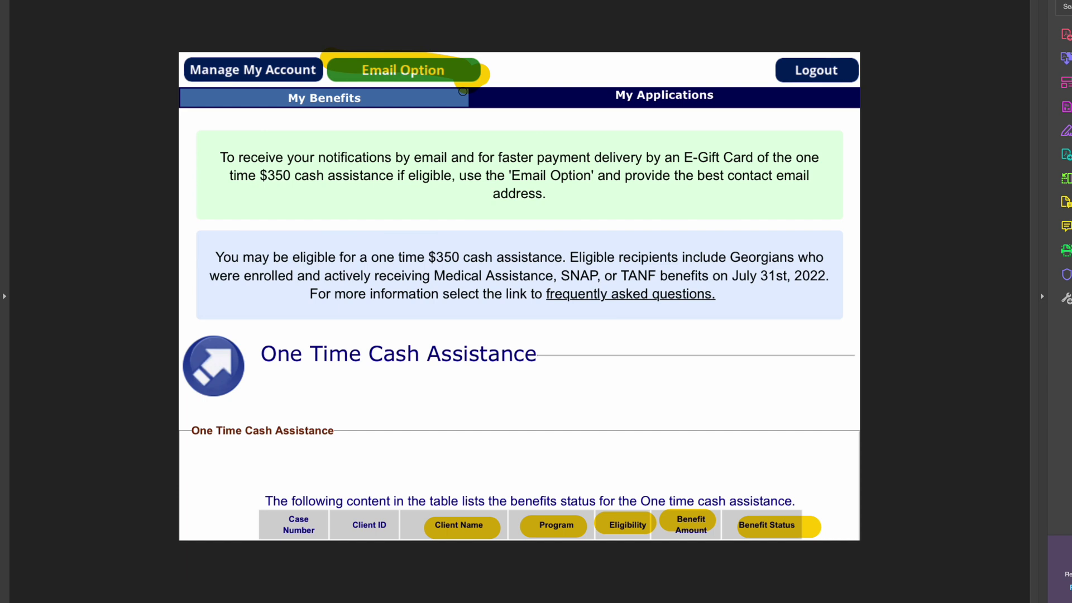
left_click(399, 74)
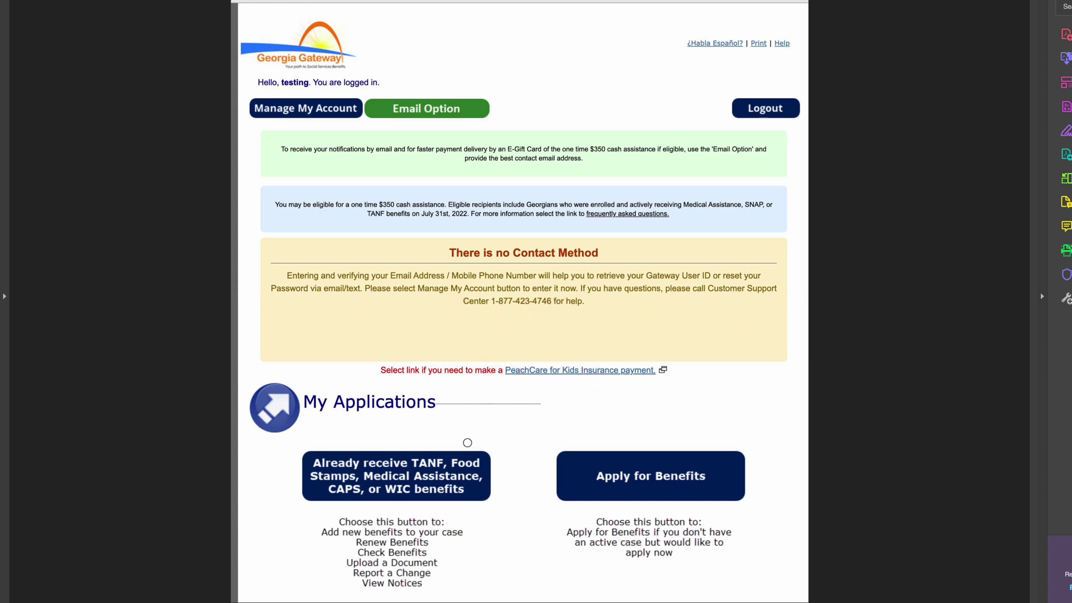
- Circle the 'Already receive TANF…' button and advance to the Link Your Case page
mouse_move(467, 442)
left_mouse_down()
mouse_move(307, 437)
mouse_move(421, 517)
mouse_move(490, 462)
mouse_move(413, 442)
left_mouse_up()
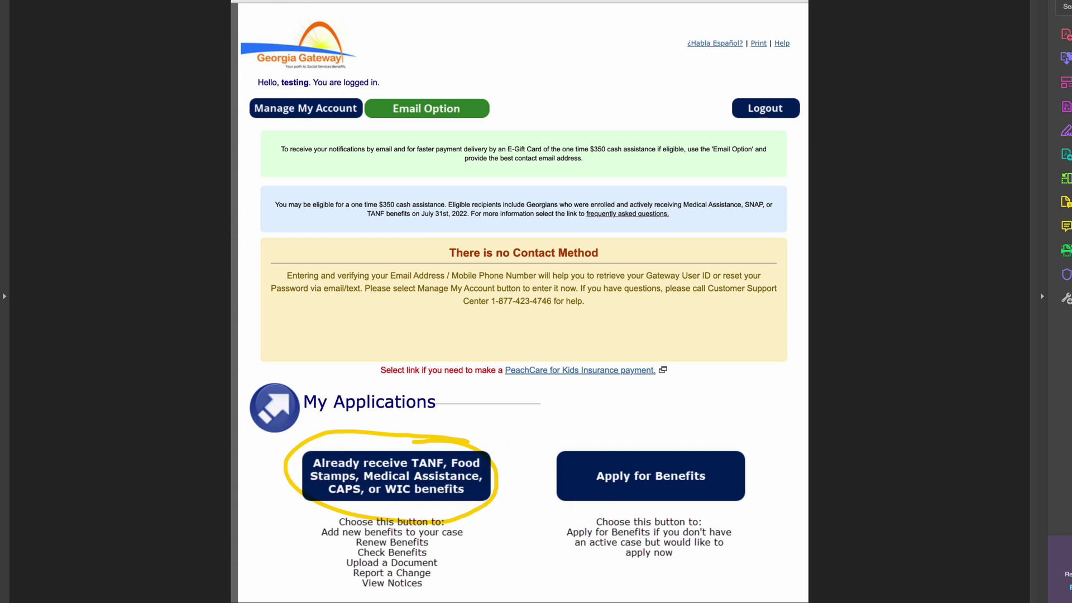
key("Right")
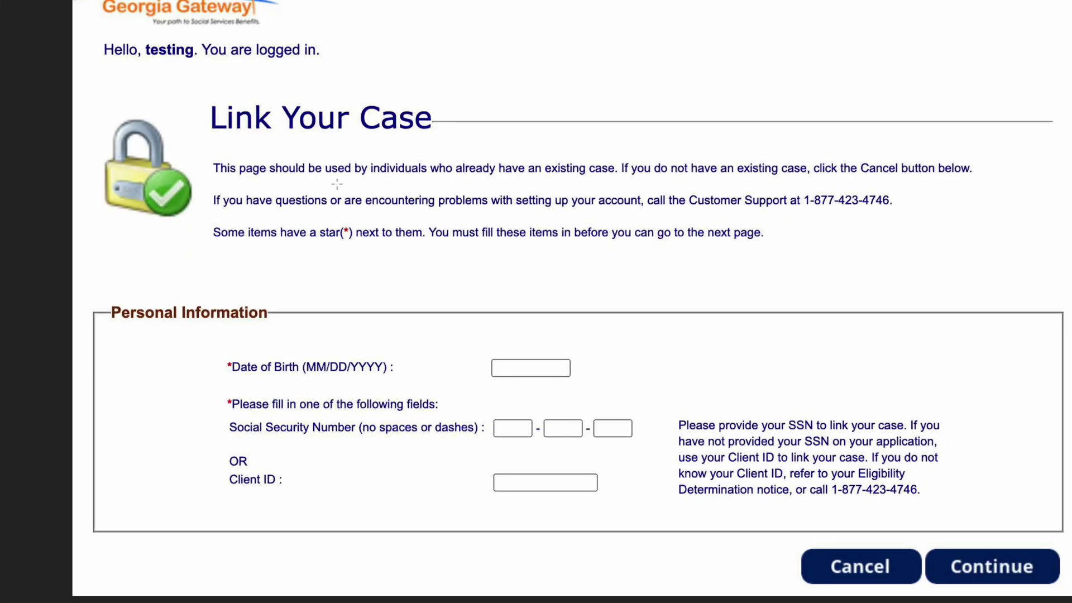
- Highlight the Date of Birth, Social Security Number and Client ID labels
left_click(233, 369)
left_click_drag(233, 369, 391, 367)
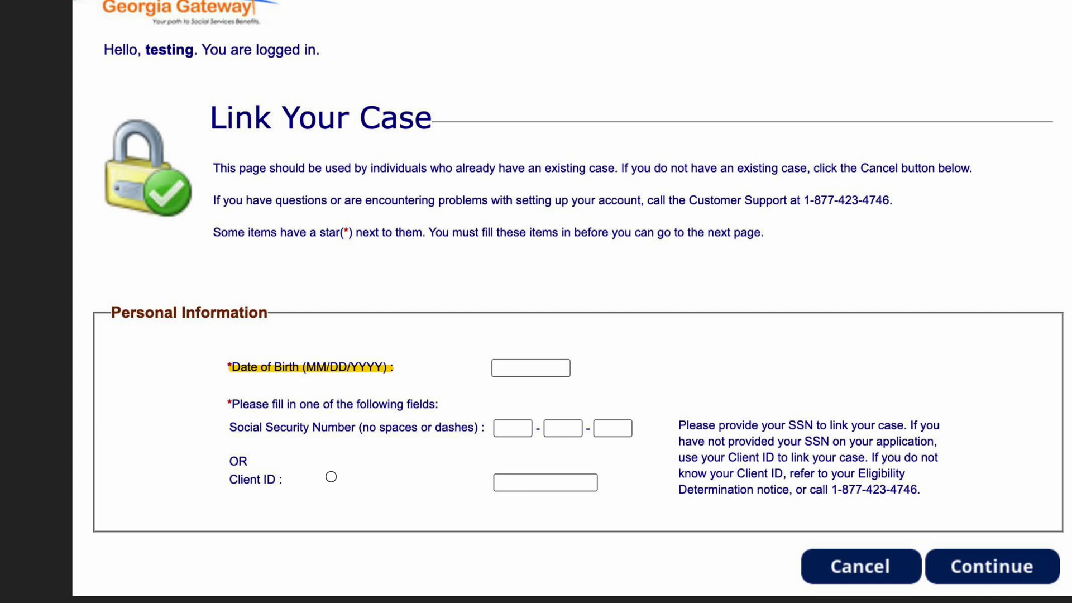
left_click(239, 433)
left_click_drag(239, 433, 367, 431)
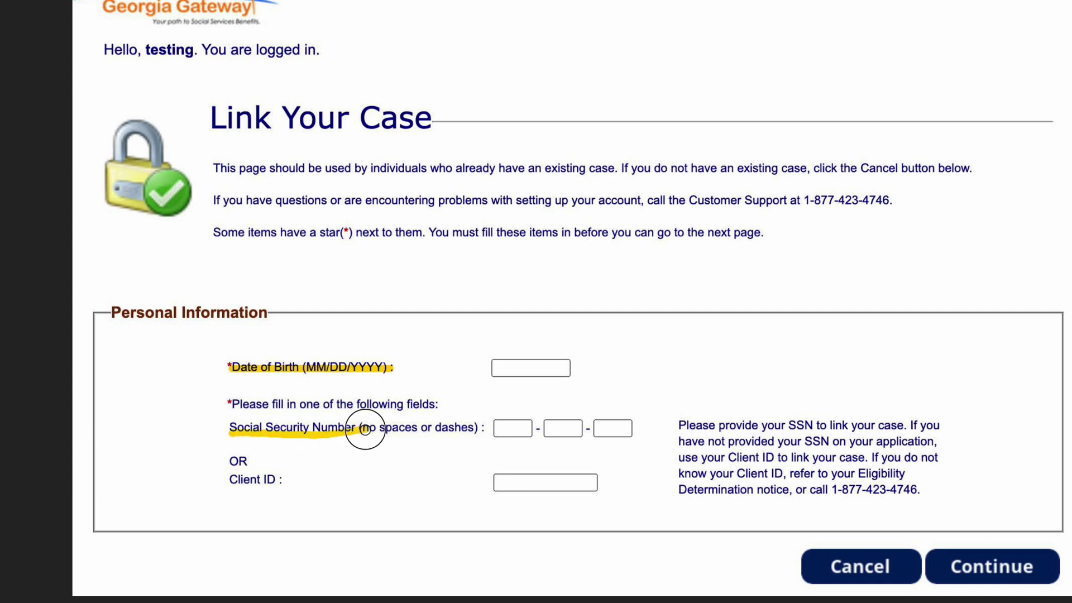
left_click_drag(232, 483, 277, 477)
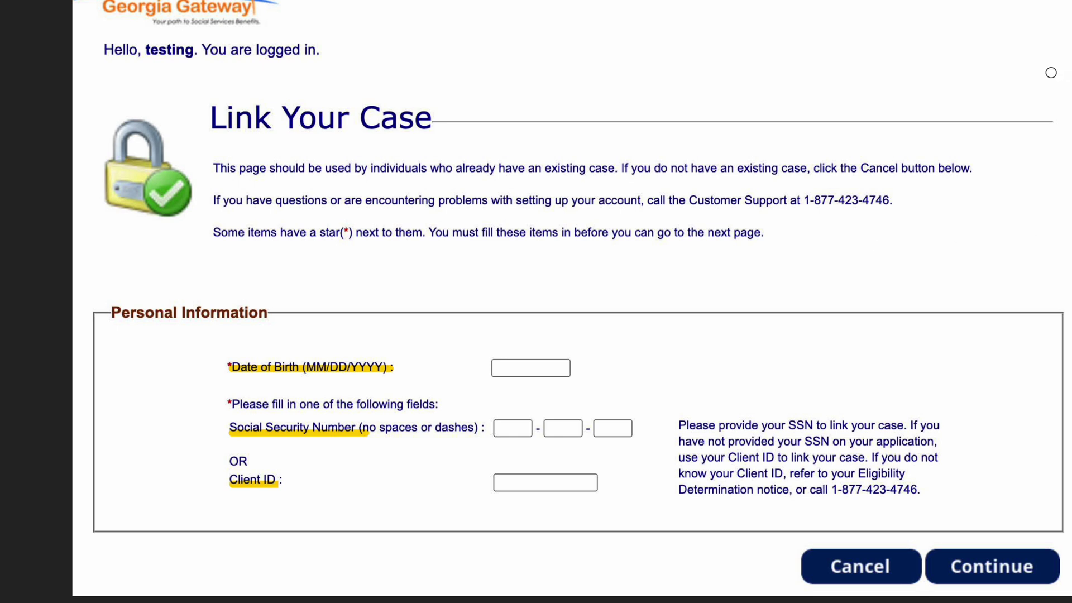
- Highlight the Client ID field and three SSN boxes, and circle Continue
left_click_drag(507, 483, 589, 484)
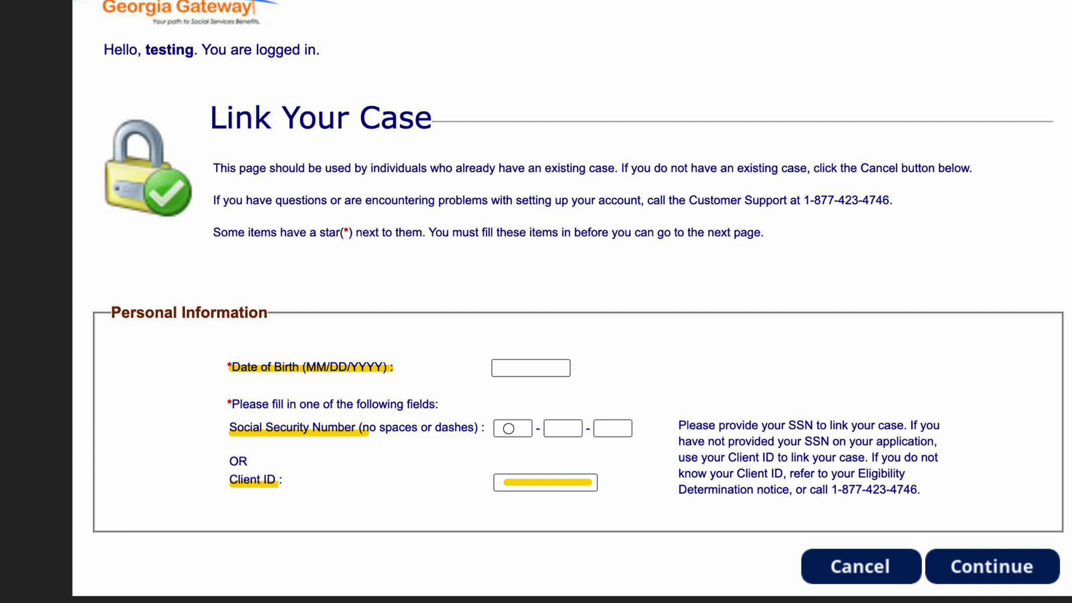
left_click_drag(506, 428, 633, 428)
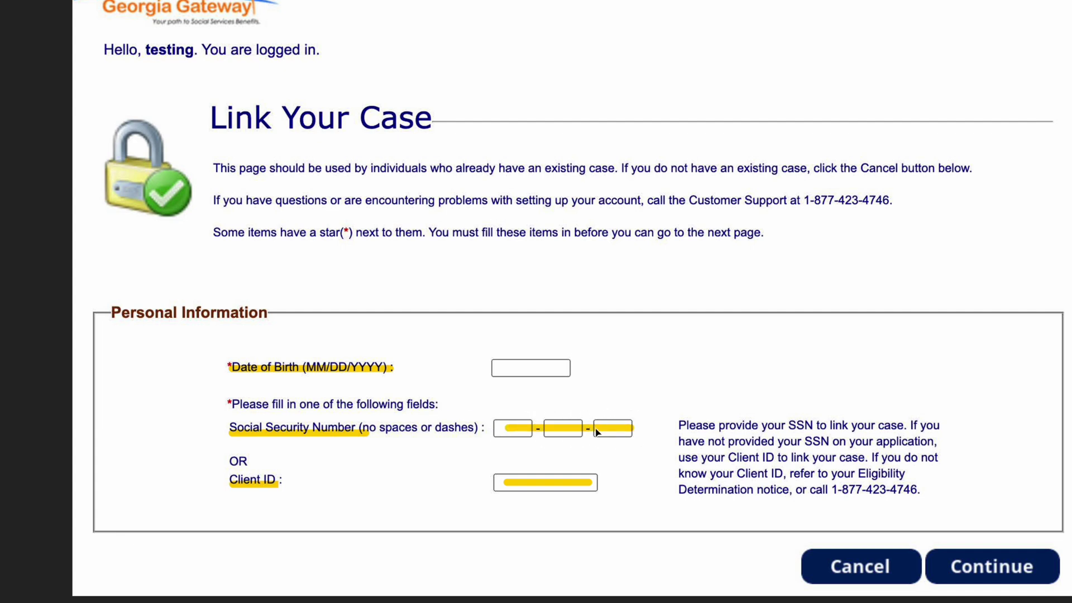
mouse_move(1044, 561)
left_mouse_down()
mouse_move(943, 559)
mouse_move(998, 543)
left_mouse_up()
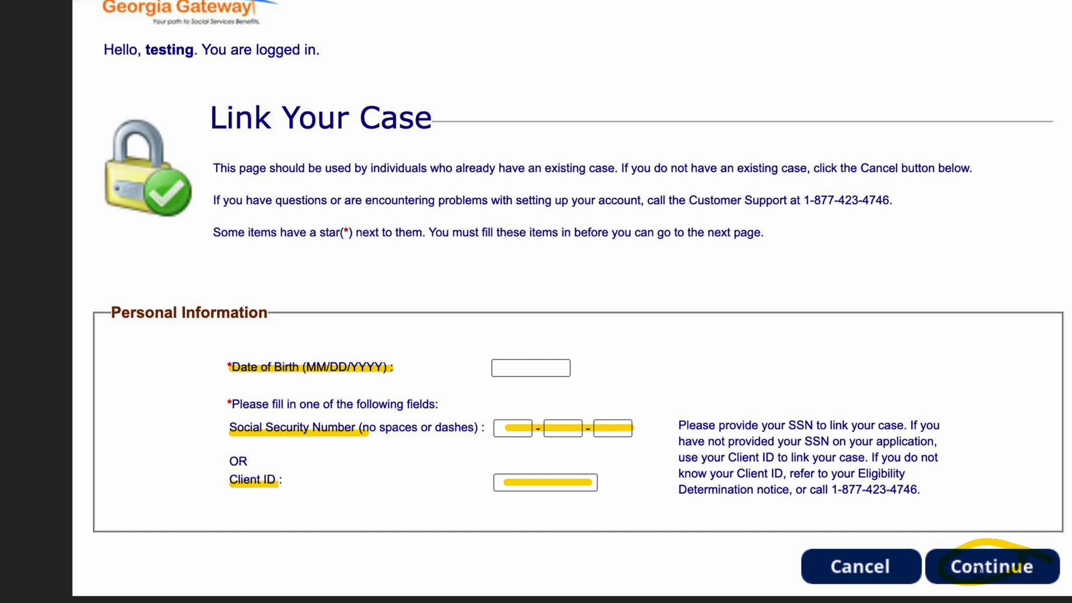